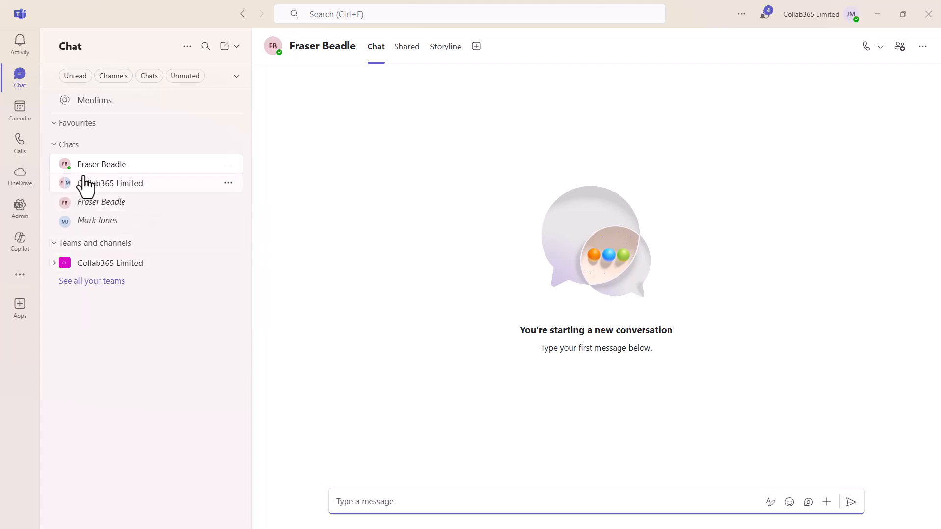
Step: Try the Separate chats and channels view, dismissing the feedback survey
{"action": "left_click", "coordinate": [187, 47]}
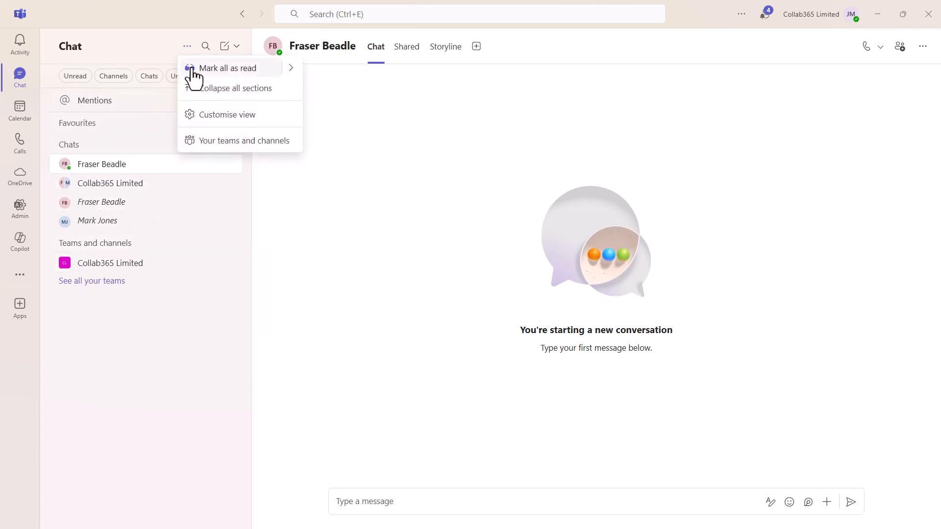
{"action": "left_click", "coordinate": [206, 115]}
{"action": "left_click", "coordinate": [479, 171]}
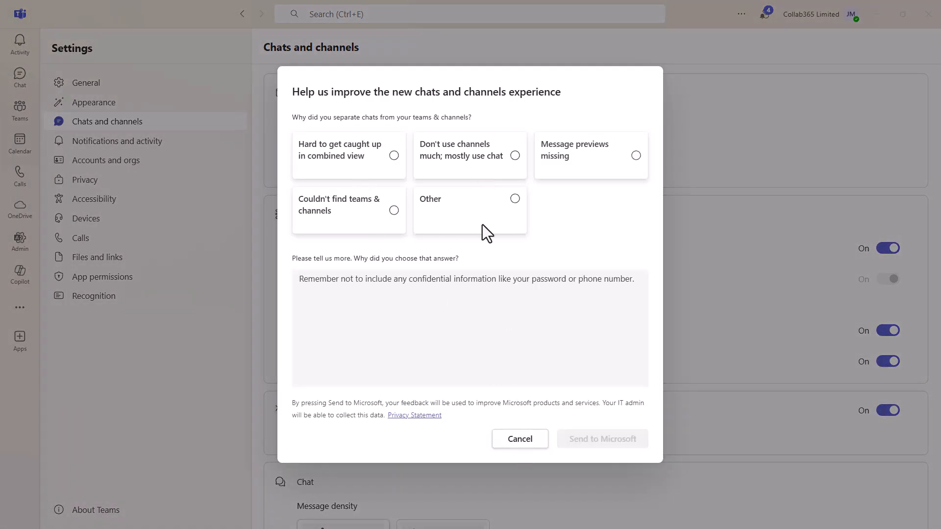
{"action": "left_click", "coordinate": [524, 439]}
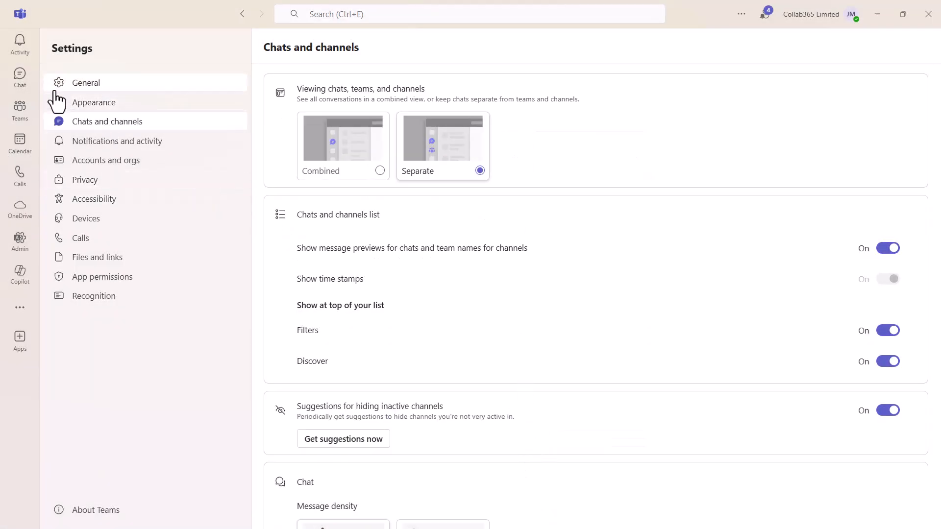
{"action": "left_click", "coordinate": [21, 110]}
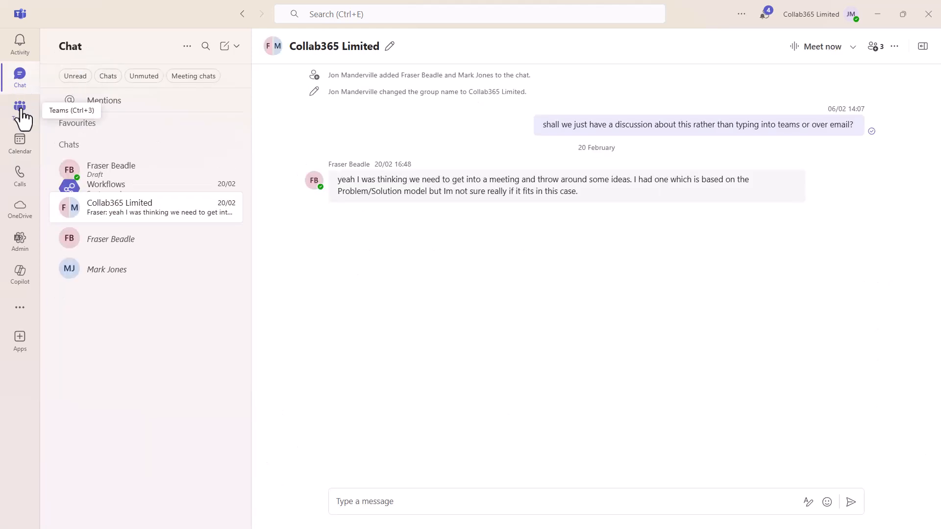
Step: Switch the chat list to the Combined view and return to Chat
{"action": "left_click", "coordinate": [22, 77]}
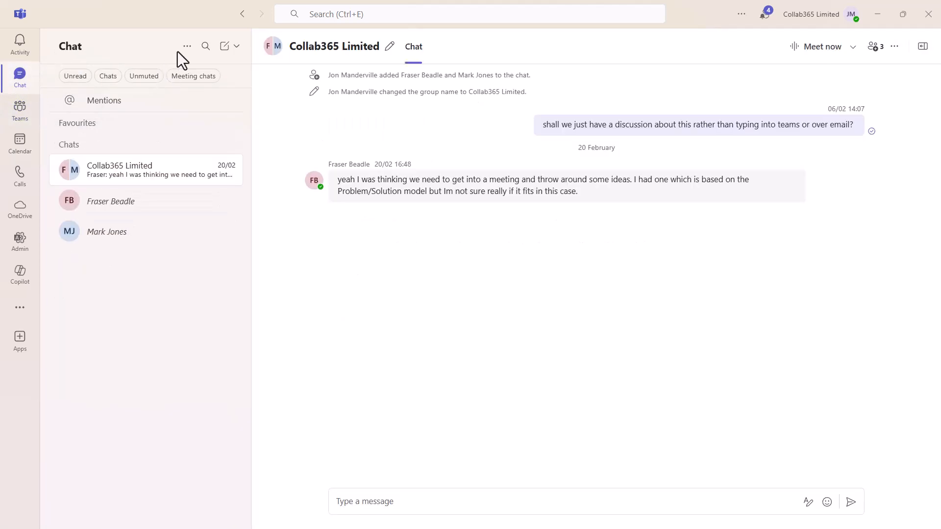
{"action": "left_click", "coordinate": [190, 46]}
{"action": "left_click", "coordinate": [213, 115]}
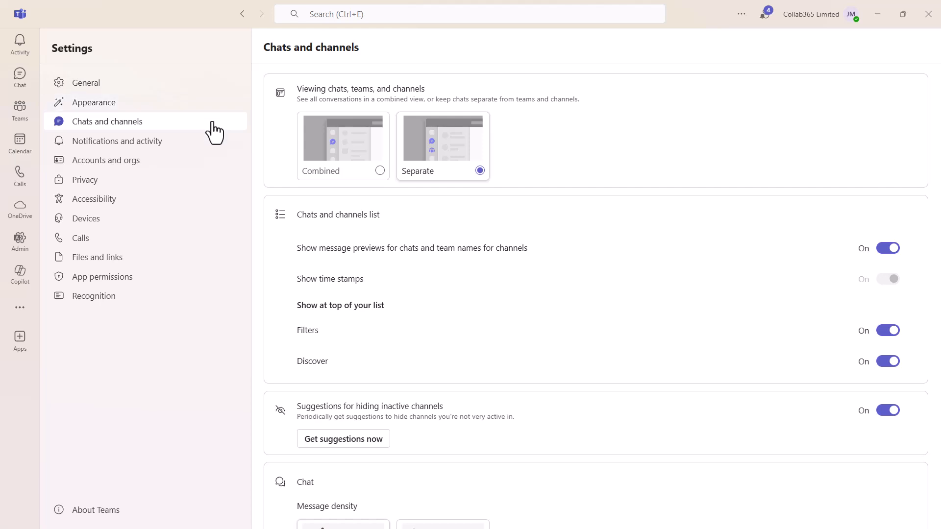
{"action": "left_click", "coordinate": [380, 170]}
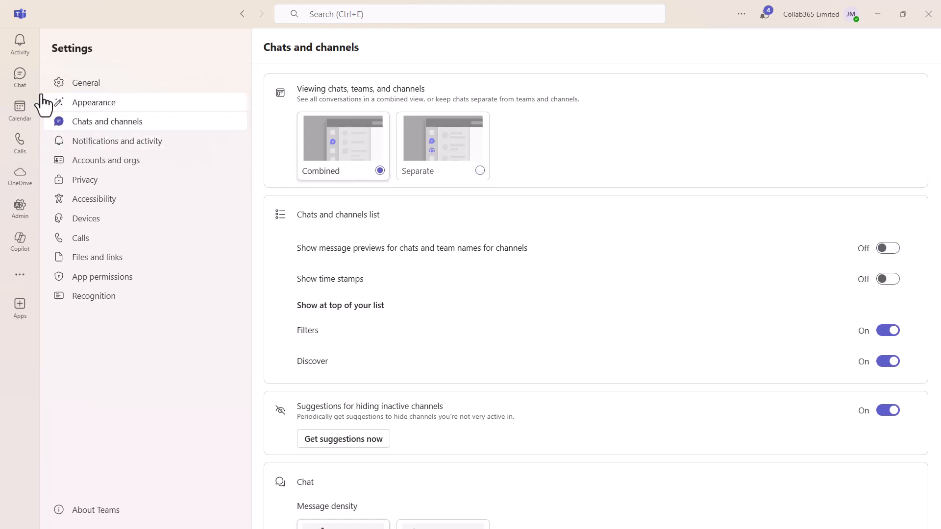
{"action": "left_click", "coordinate": [21, 78]}
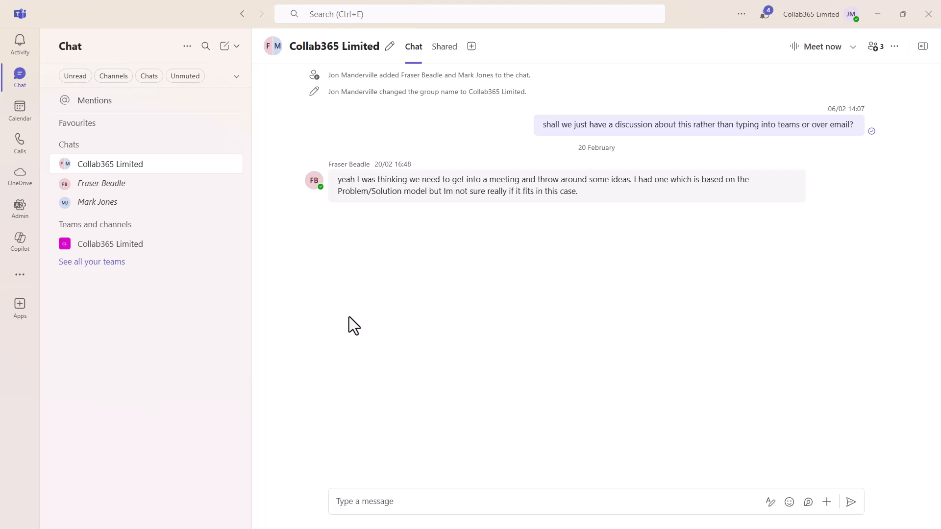
Step: Open Collab365 Limited's General channel and choose Workflows from its more-options menu
{"action": "left_click", "coordinate": [109, 244]}
{"action": "left_click", "coordinate": [107, 269]}
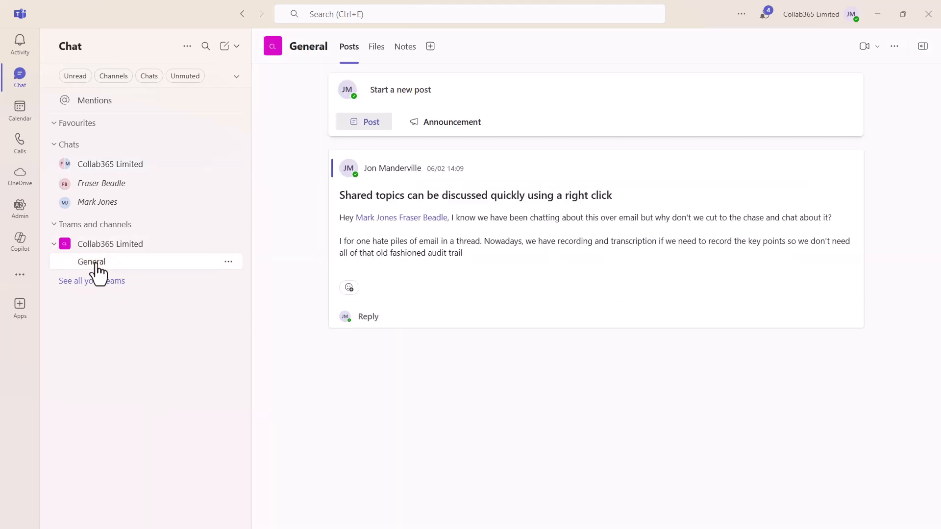
{"action": "left_click", "coordinate": [893, 47]}
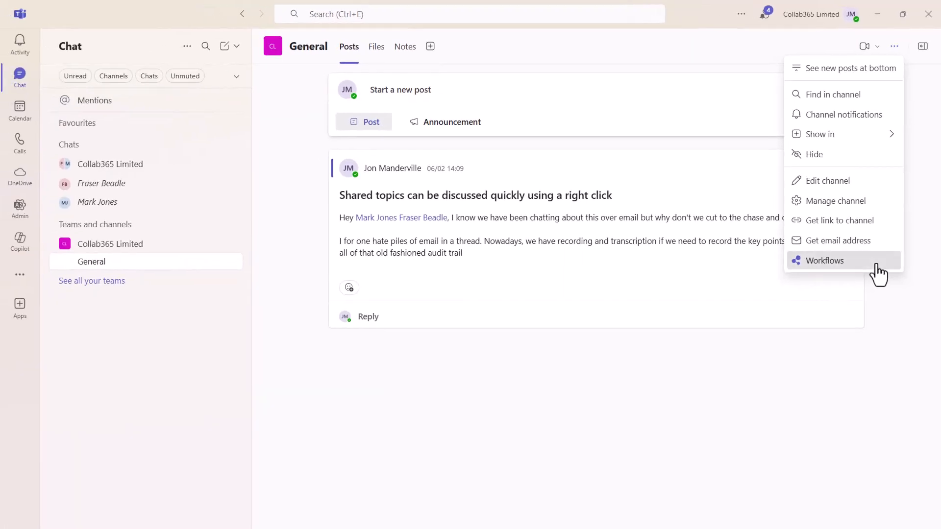
{"action": "left_click", "coordinate": [875, 265]}
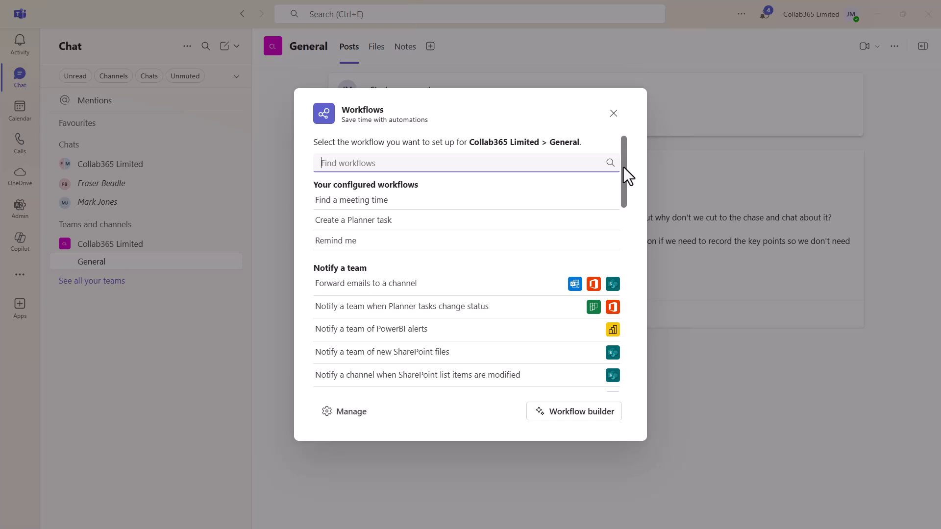
{"action": "mouse_move", "coordinate": [623, 167]}
{"action": "left_mouse_down"}
{"action": "mouse_move", "coordinate": [623, 320]}
{"action": "mouse_move", "coordinate": [631, 160]}
{"action": "left_mouse_up"}
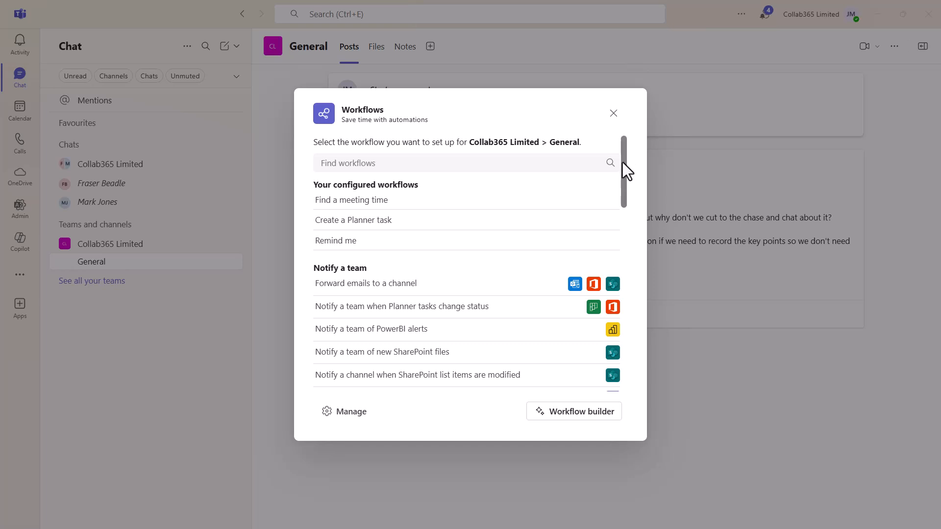
{"action": "scroll", "coordinate": [622, 169], "scroll_direction": "down", "scroll_amount": 1}
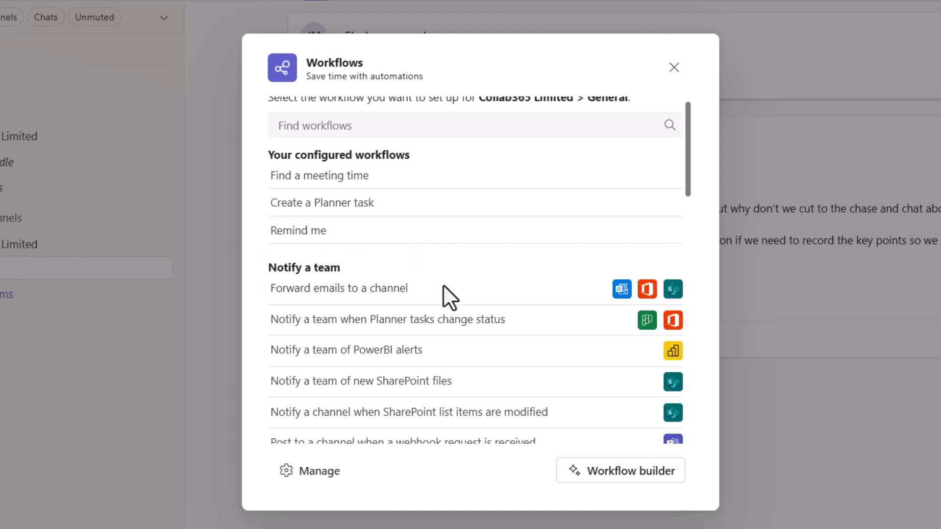
Step: Start Forward emails to a channel and set a suggested teammate as the recipient address
{"action": "left_click", "coordinate": [401, 291]}
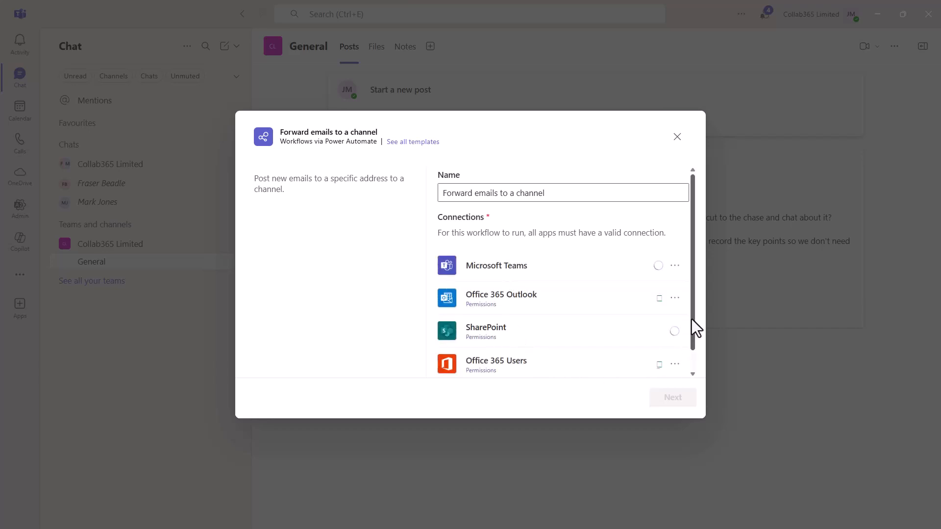
{"action": "left_click_drag", "start_coordinate": [692, 323], "coordinate": [693, 357]}
{"action": "left_click", "coordinate": [681, 398]}
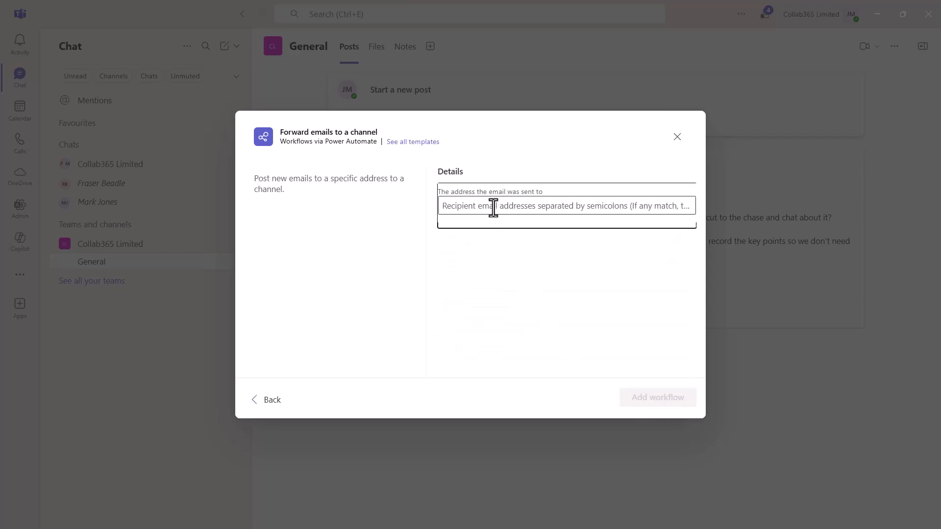
{"action": "left_click", "coordinate": [491, 207]}
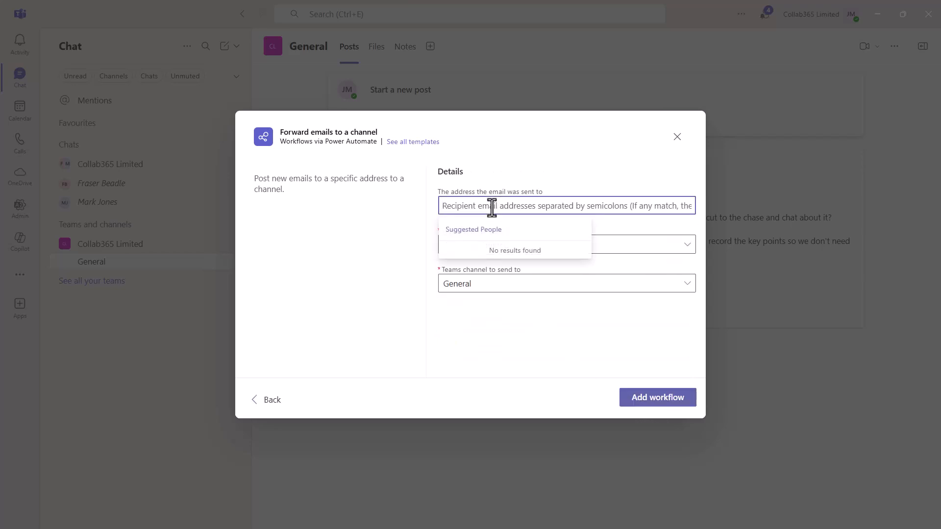
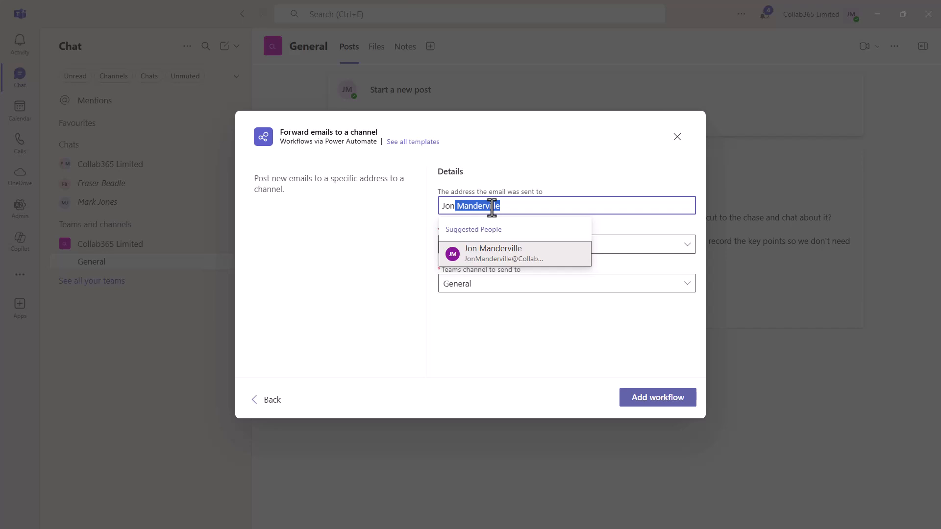
{"action": "left_click", "coordinate": [493, 258]}
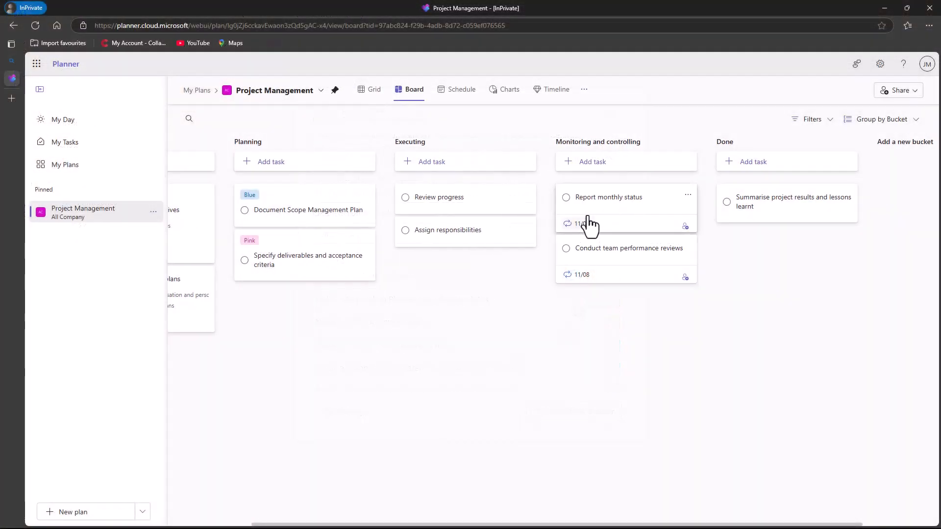
Step: Move Report monthly status to Done, then monitor All Company's Project Management plan
{"action": "left_click_drag", "start_coordinate": [592, 216], "coordinate": [743, 211]}
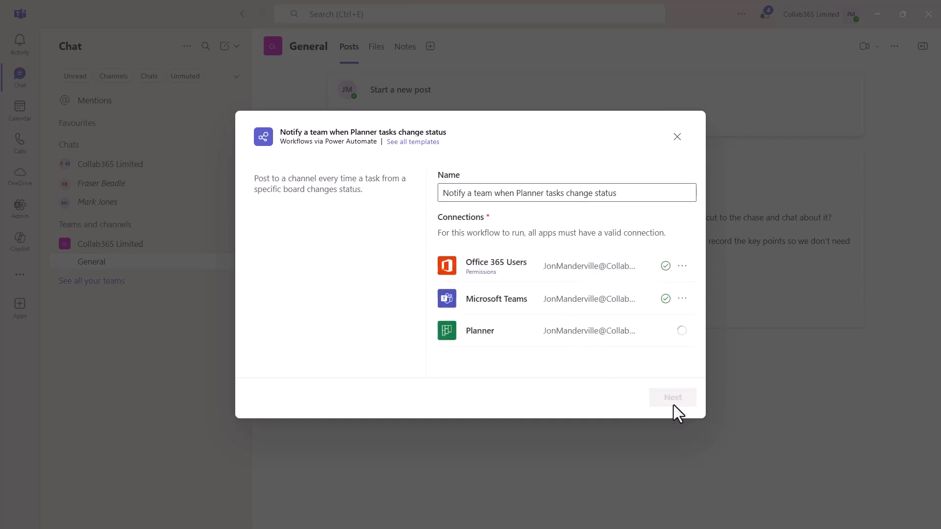
{"action": "left_click", "coordinate": [673, 406]}
{"action": "left_click", "coordinate": [685, 208]}
{"action": "left_click", "coordinate": [486, 282]}
{"action": "left_click", "coordinate": [682, 248]}
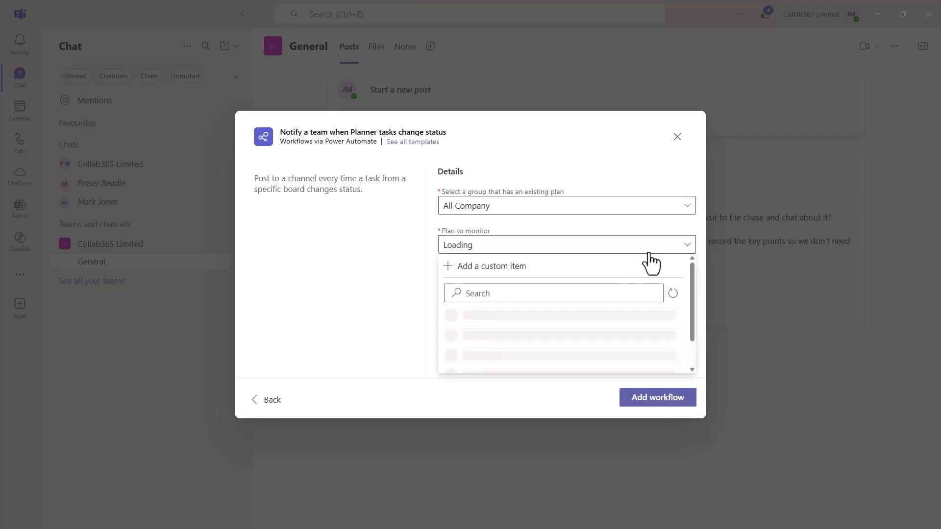
{"action": "left_click", "coordinate": [505, 319]}
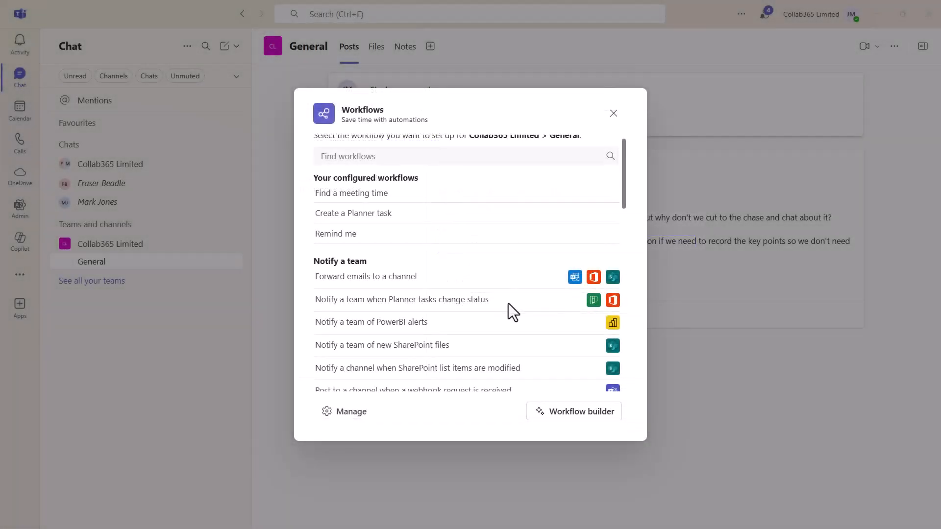
Step: Close the Workflows picker and browse the chats, ending on the Collab365 Limited group chat
{"action": "left_click", "coordinate": [613, 113]}
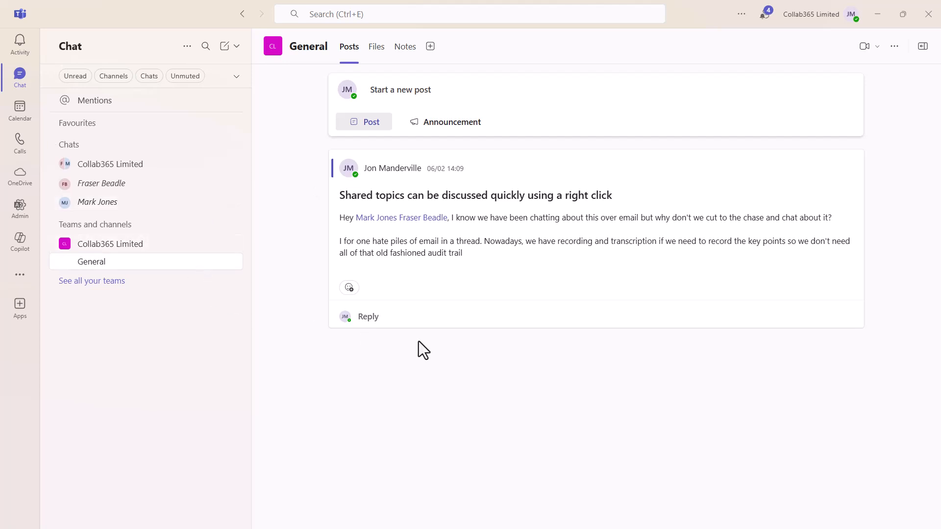
{"action": "left_click", "coordinate": [126, 189]}
{"action": "left_click", "coordinate": [114, 220]}
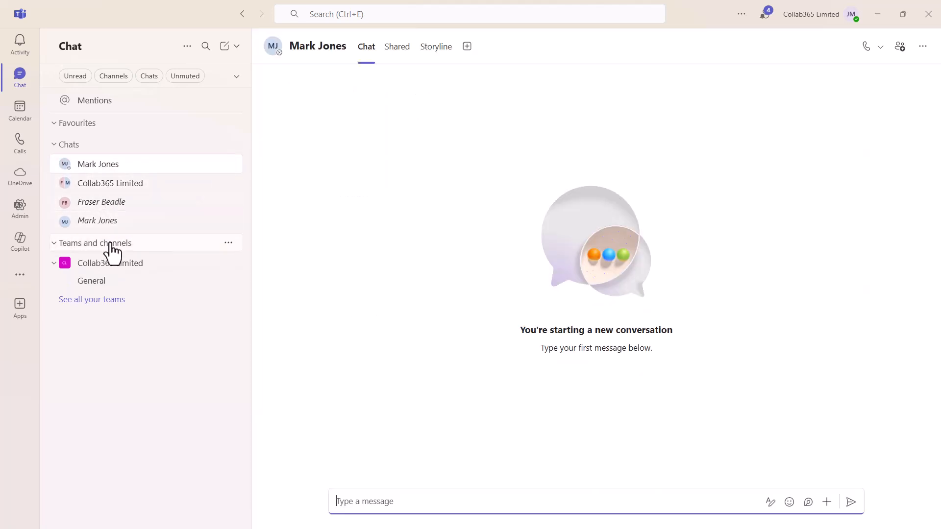
{"action": "left_click", "coordinate": [103, 184]}
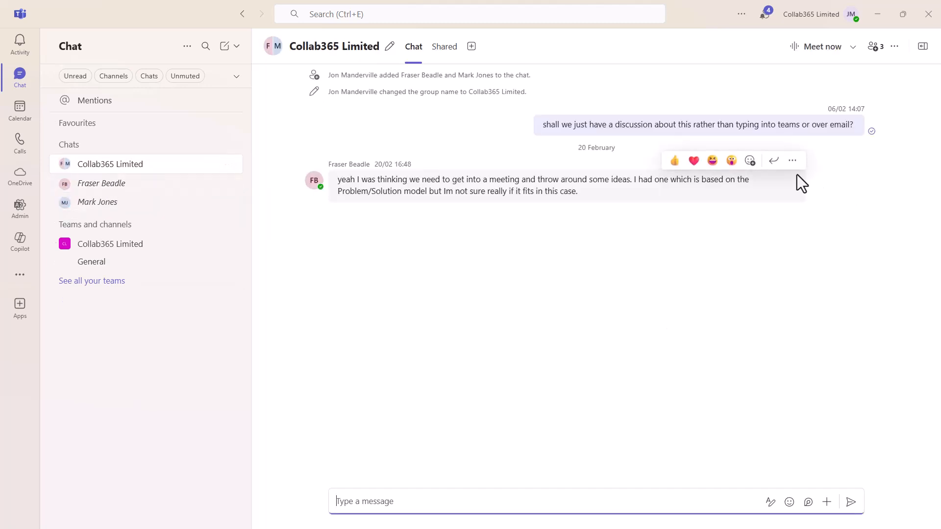
Step: Start a new workflow action from the latest message's More actions menu
{"action": "left_click", "coordinate": [792, 161]}
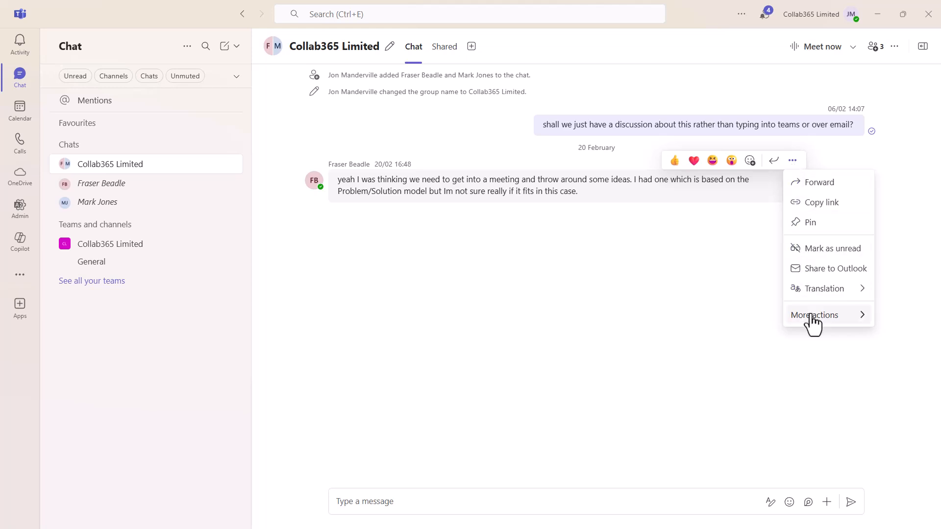
{"action": "mouse_move", "coordinate": [810, 317]}
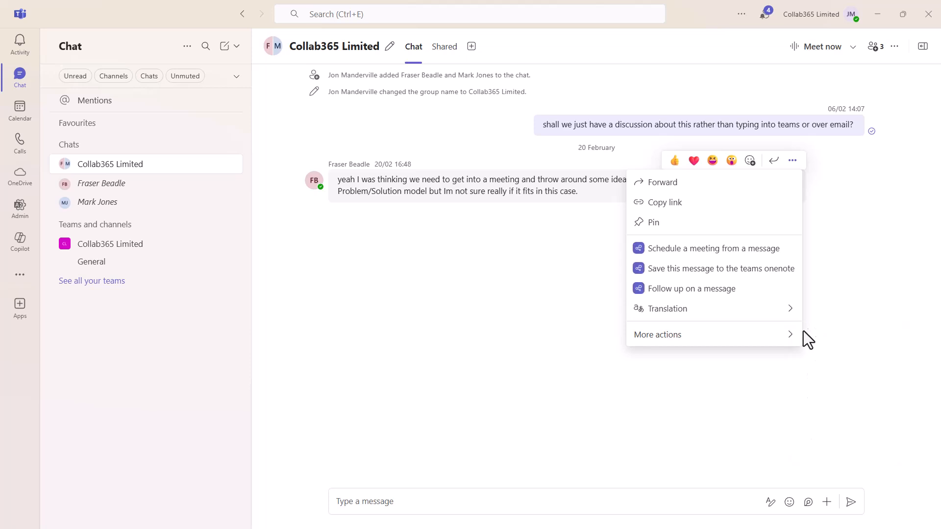
{"action": "mouse_move", "coordinate": [784, 338]}
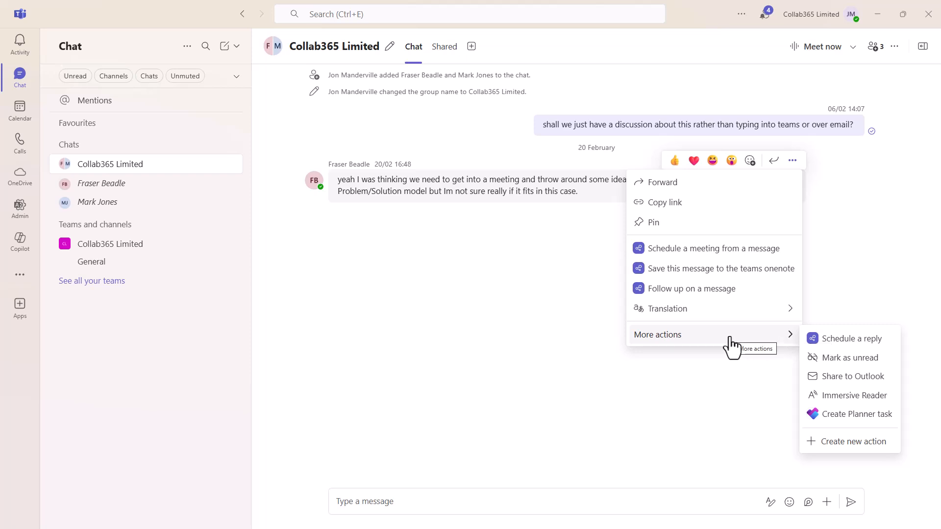
{"action": "left_click", "coordinate": [840, 442]}
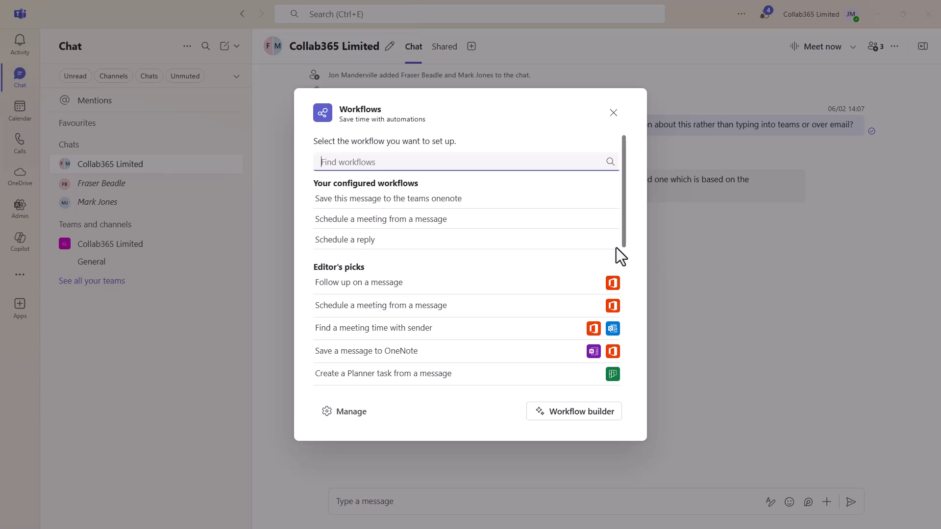
Step: Scroll the Workflows templates and pick Schedule a meeting from a message under Editor's picks
{"action": "left_click", "coordinate": [409, 178]}
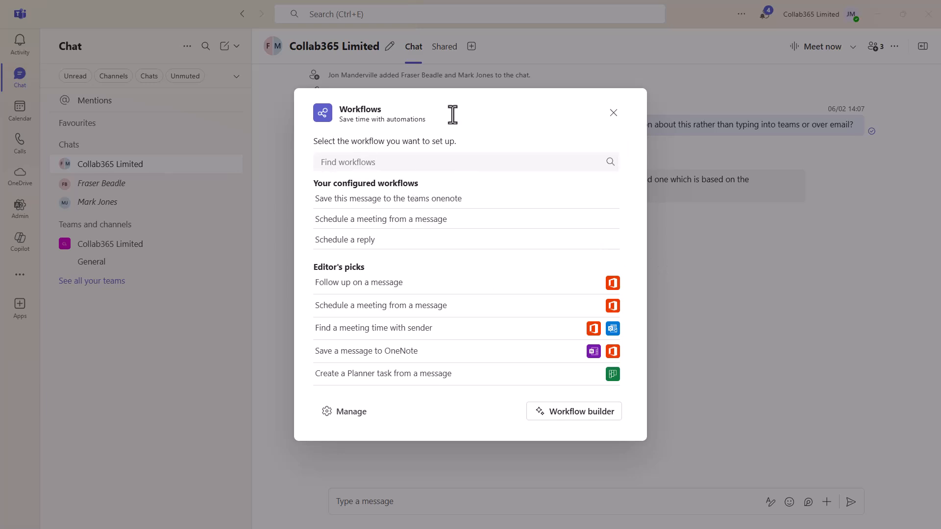
{"action": "left_click_drag", "start_coordinate": [625, 200], "coordinate": [629, 244]}
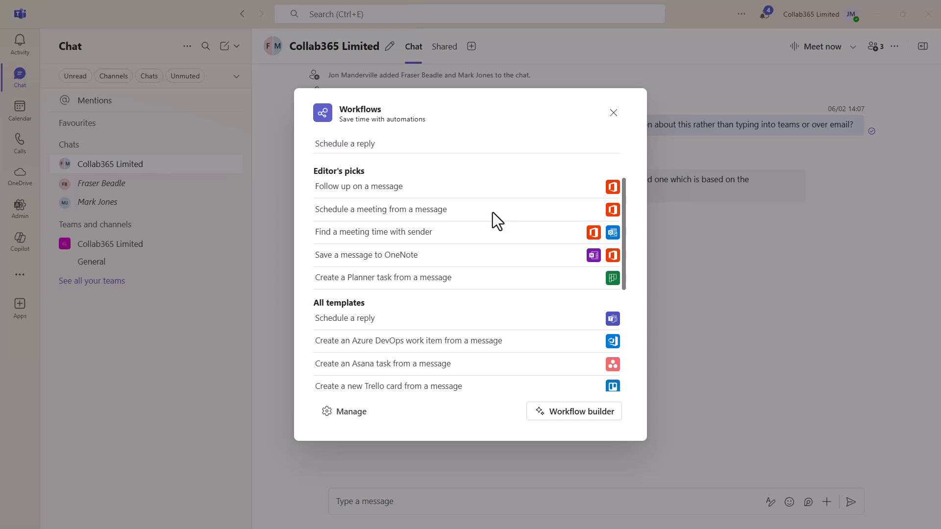
{"action": "left_click", "coordinate": [492, 210]}
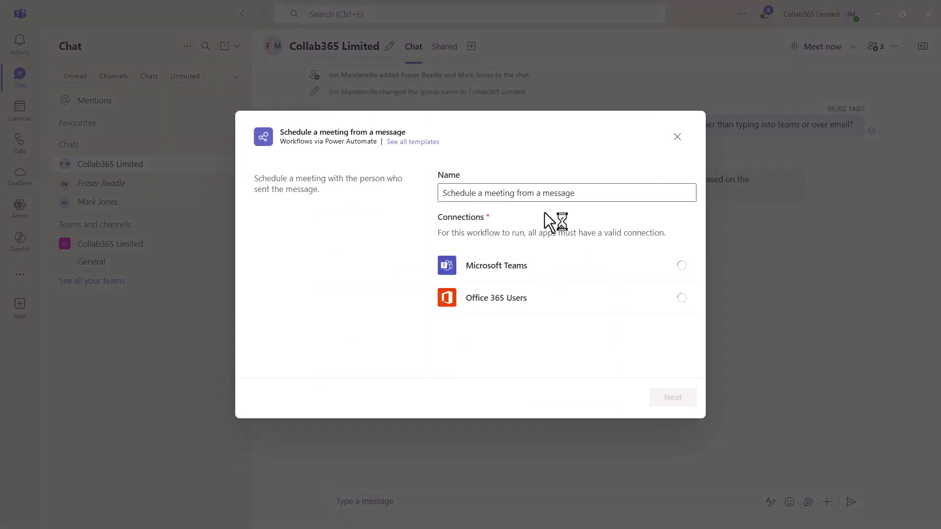
Step: Set the meeting workflow to save to Calendar in GMT Standard Time and add it
{"action": "left_click", "coordinate": [673, 399]}
{"action": "left_click", "coordinate": [689, 208]}
{"action": "left_click", "coordinate": [567, 301]}
{"action": "left_click", "coordinate": [686, 245]}
{"action": "left_click", "coordinate": [536, 294]}
{"action": "type", "text": "gmt"}
{"action": "left_click", "coordinate": [582, 326]}
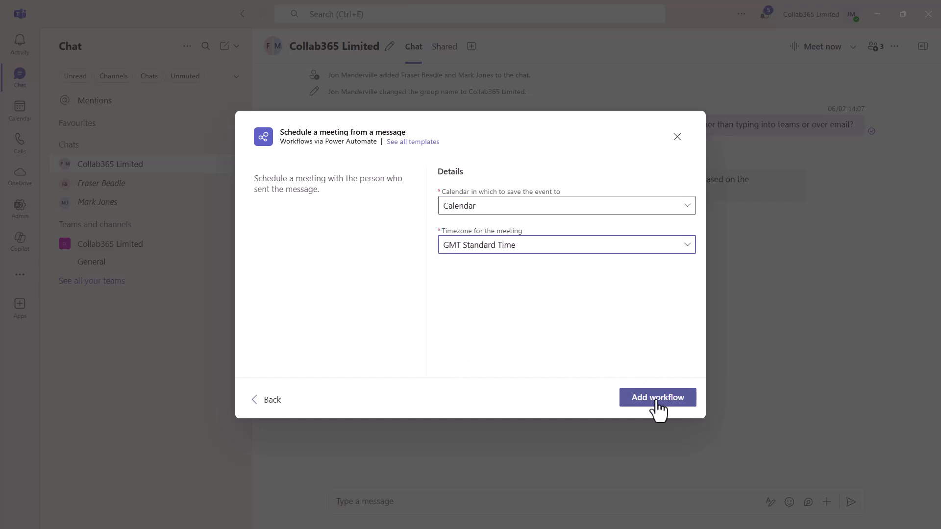
{"action": "left_click", "coordinate": [657, 398]}
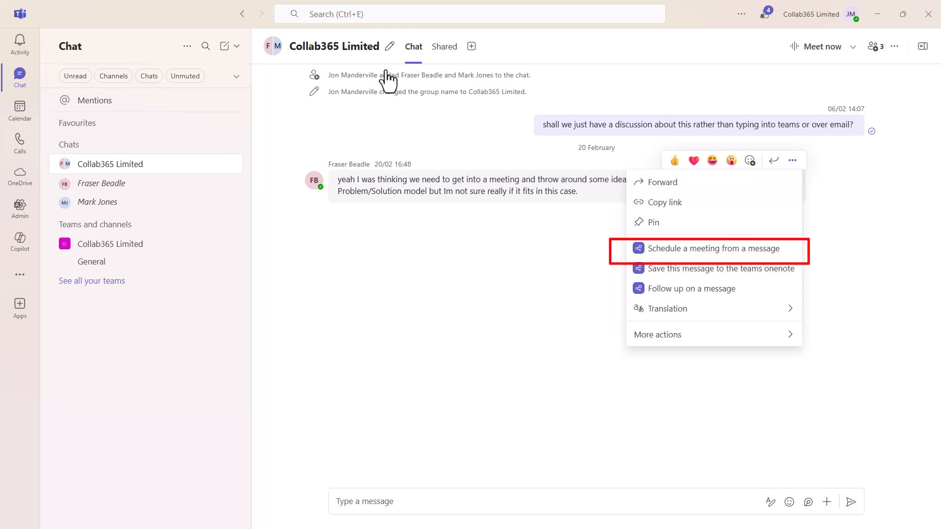
Step: Test Schedule a meeting from a message on the chat message, then close its form
{"action": "left_click", "coordinate": [706, 249]}
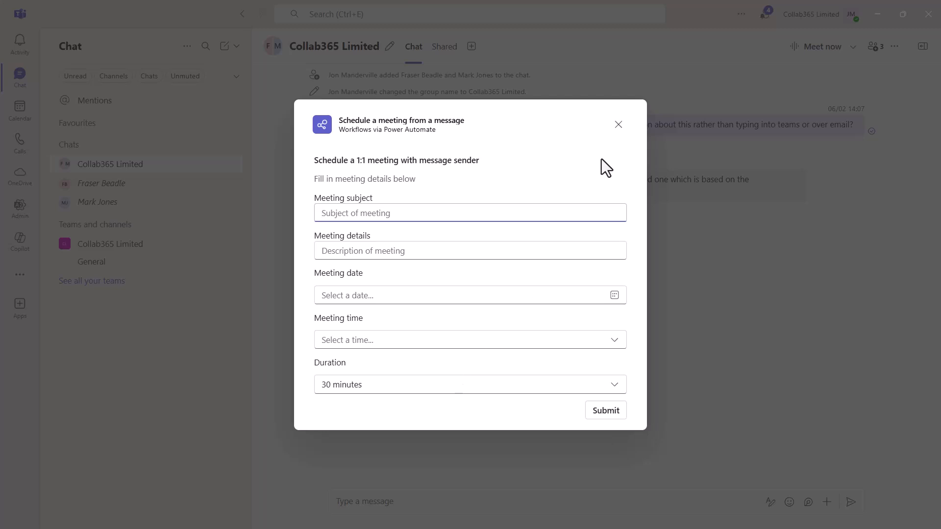
{"action": "left_click", "coordinate": [618, 130]}
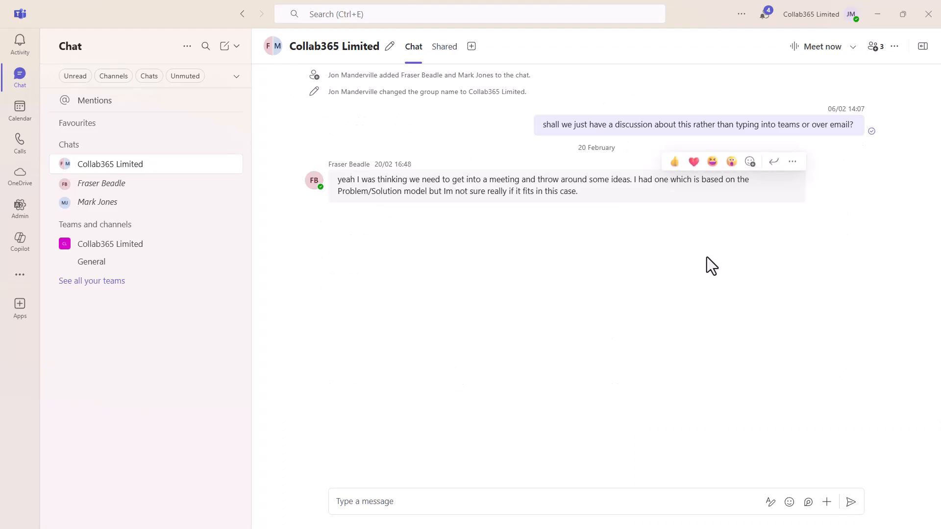
{"action": "left_click", "coordinate": [791, 162]}
{"action": "mouse_move", "coordinate": [716, 338]}
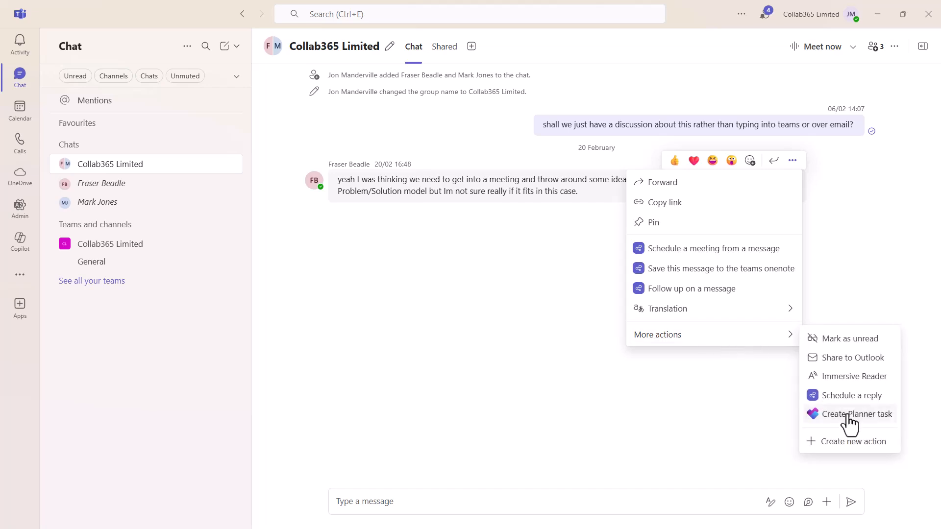
Step: From the message's new-action templates, open Manage to reach the Workflows Home page
{"action": "left_click", "coordinate": [857, 443]}
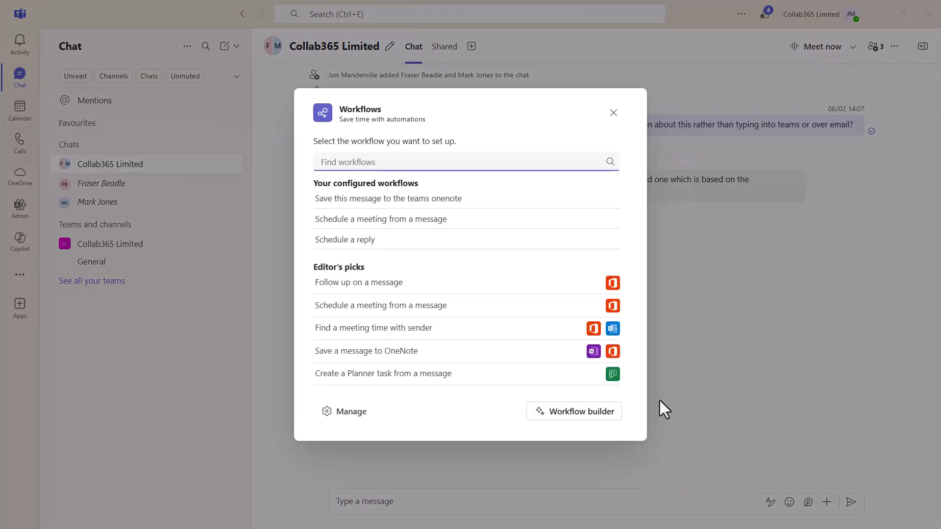
{"action": "scroll", "coordinate": [510, 338], "scroll_direction": "down", "scroll_amount": 3}
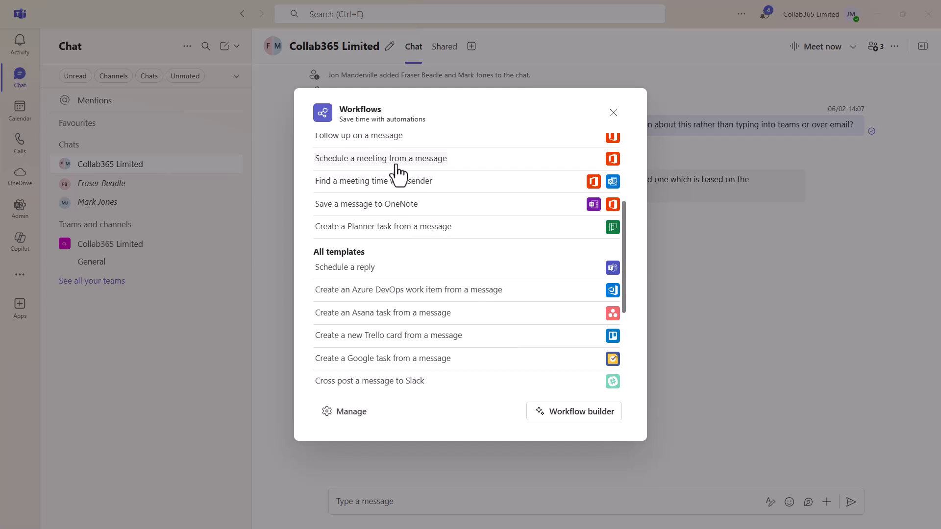
{"action": "scroll", "coordinate": [408, 263], "scroll_direction": "down", "scroll_amount": 5}
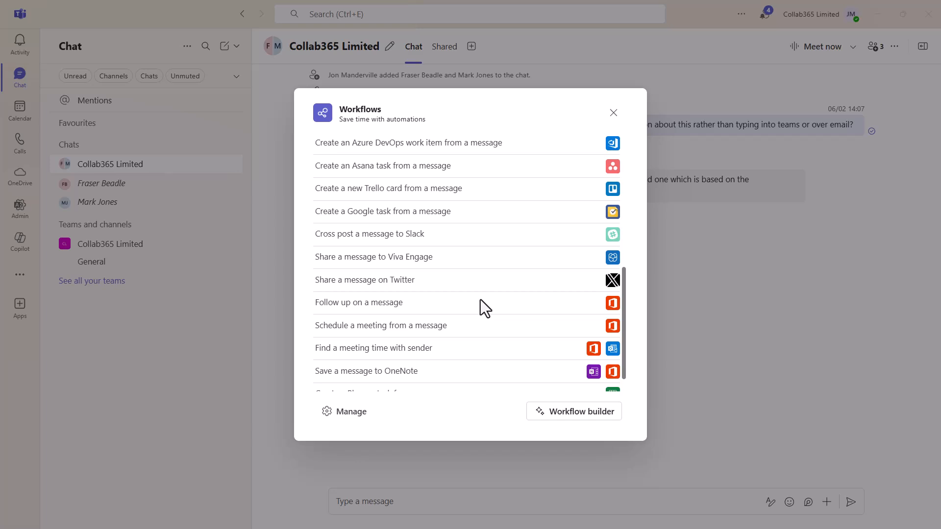
{"action": "left_click", "coordinate": [343, 414]}
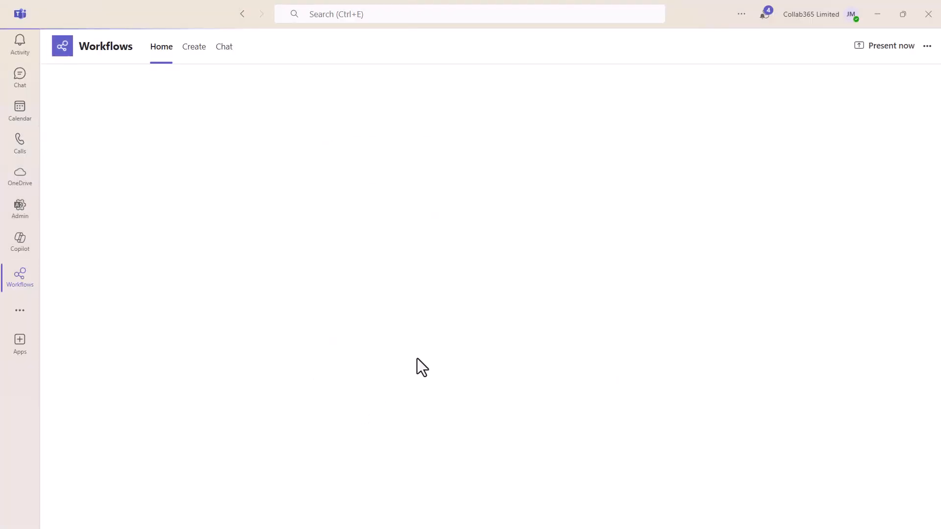